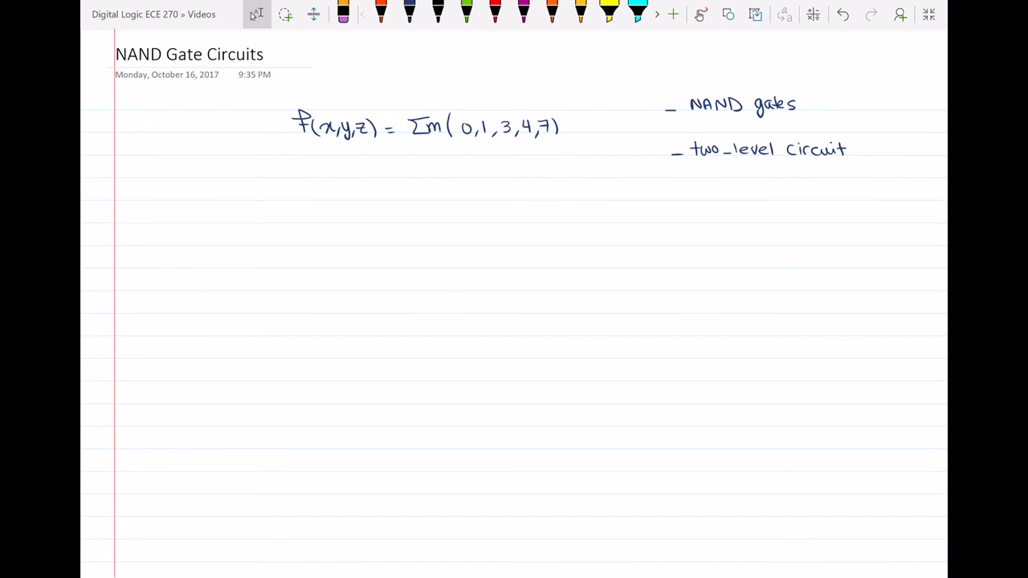
- Draw a two-column, four-row K-map grid in dark blue ink below the function
click(410, 12)
drag(310, 200, 318, 347)
drag(374, 199, 386, 349)
drag(317, 350, 386, 350)
drag(340, 199, 353, 345)
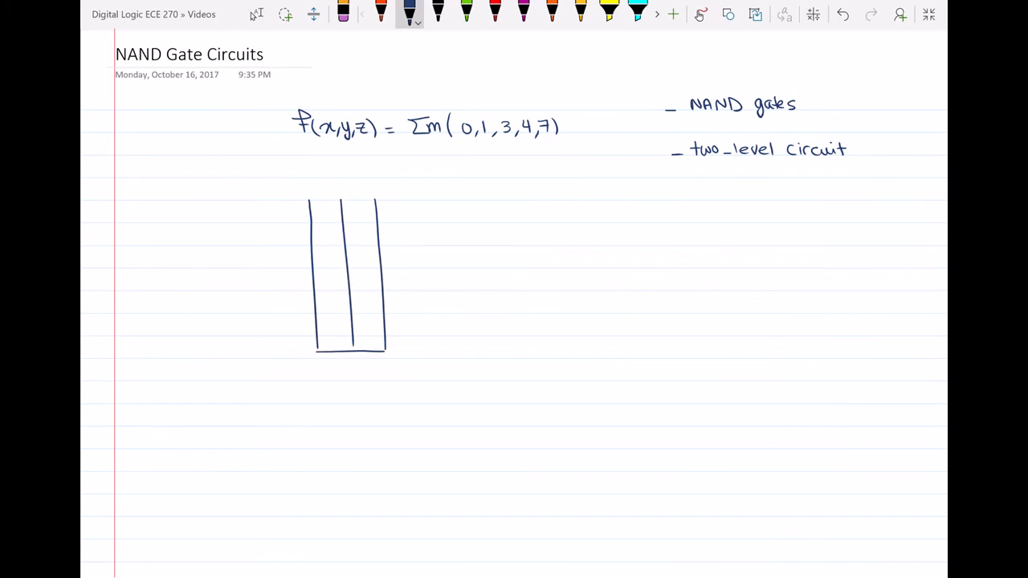
drag(309, 201, 378, 197)
drag(311, 237, 378, 235)
drag(313, 272, 380, 269)
drag(315, 312, 387, 309)
- Label the map with x columns 0 and 1 and yz rows 00, 01, 11, 10
mouse_move(307, 200)
mouse_down()
mouse_move(247, 154)
mouse_move(288, 170)
mouse_move(255, 194)
mouse_up()
mouse_move(259, 185)
mouse_down()
mouse_move(252, 209)
mouse_move(277, 198)
mouse_up()
drag(262, 193, 325, 189)
drag(354, 180, 356, 189)
mouse_move(289, 216)
mouse_down()
mouse_move(300, 260)
mouse_move(290, 294)
mouse_up()
mouse_move(296, 282)
mouse_down()
mouse_move(292, 338)
mouse_move(301, 323)
mouse_up()
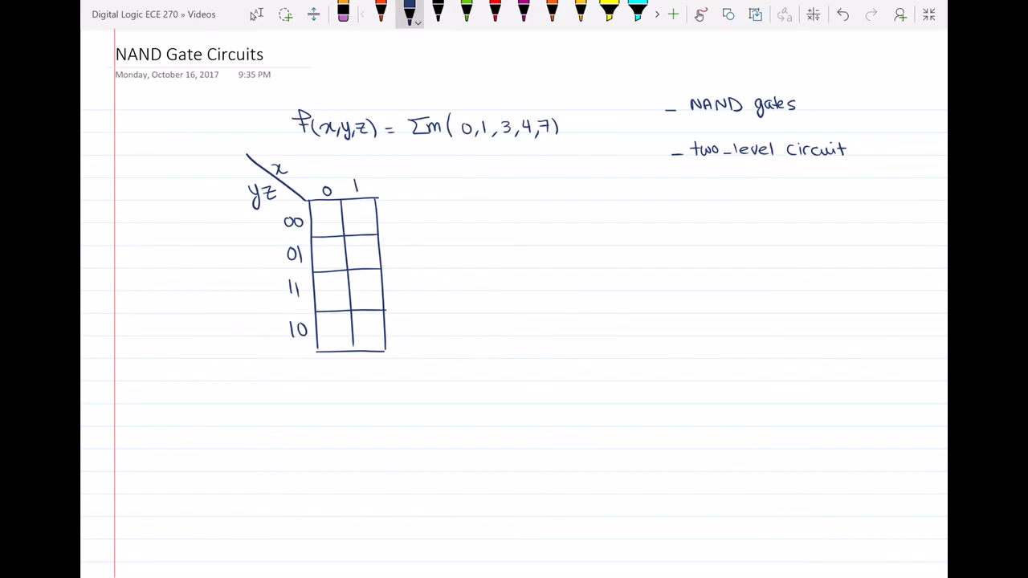
- Fill the cells with 1s for minterms 0, 1, 3, 4, 7 and 0s elsewhere
drag(324, 213, 325, 225)
drag(325, 245, 326, 263)
drag(327, 283, 330, 301)
drag(357, 209, 358, 225)
drag(361, 281, 362, 301)
drag(362, 245, 360, 245)
drag(330, 327, 359, 327)
- Loop the 1s in red: row yz=00, row yz=11, and column x=0 rows 00–01
click(495, 13)
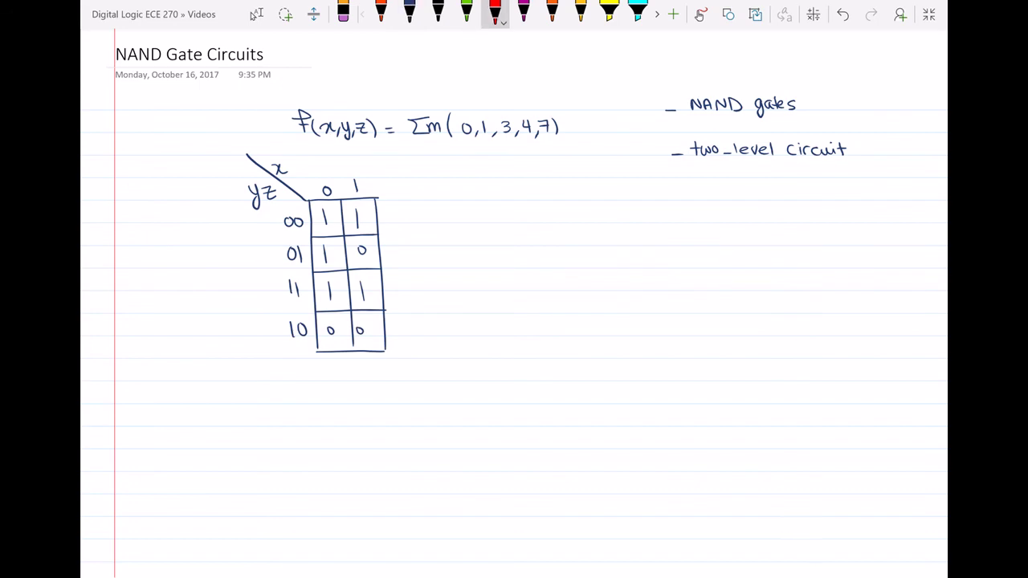
mouse_move(318, 232)
mouse_down()
mouse_move(366, 229)
mouse_move(362, 211)
mouse_move(341, 203)
mouse_move(319, 233)
mouse_up()
mouse_move(326, 306)
mouse_down()
mouse_move(379, 294)
mouse_move(338, 277)
mouse_move(320, 303)
mouse_up()
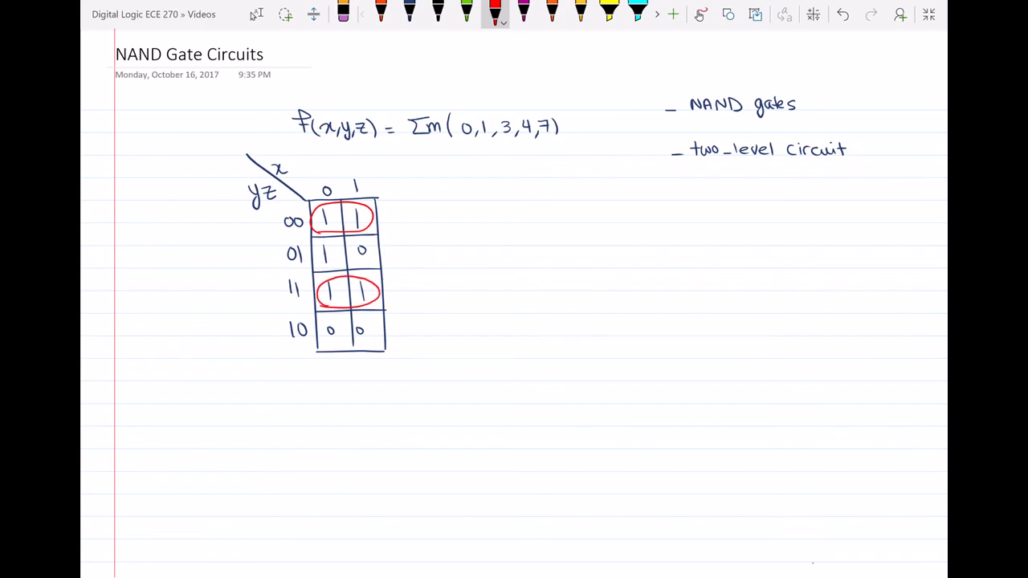
mouse_move(331, 265)
mouse_down()
mouse_move(314, 216)
mouse_move(324, 207)
mouse_move(336, 253)
mouse_up()
- Draw red arrows numbered 1, 2 and 3 from the three K-map loops
scroll(514, 193, down, 1)
drag(362, 188, 388, 172)
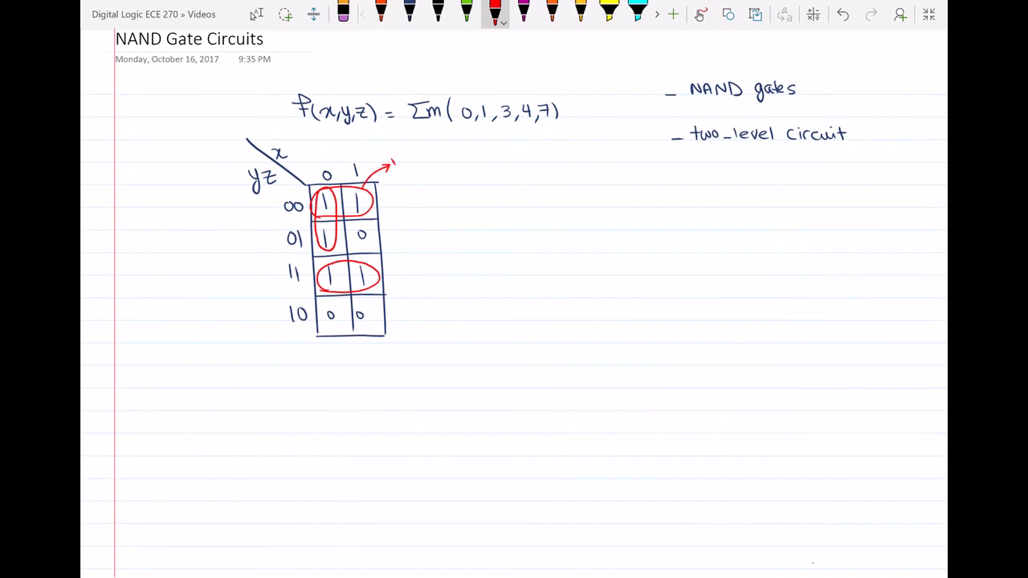
mouse_move(312, 222)
mouse_down()
mouse_move(251, 242)
mouse_move(261, 245)
mouse_move(241, 260)
mouse_up()
drag(382, 270, 408, 264)
drag(401, 261, 418, 268)
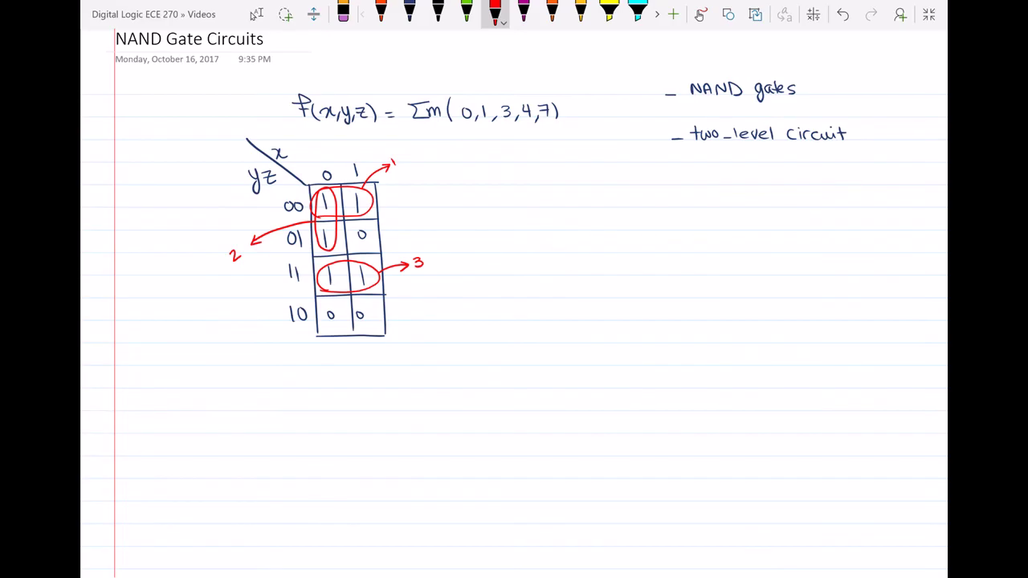
- Start writing 'f =' in black ink beside the K-map
click(438, 11)
mouse_move(504, 191)
mouse_down()
mouse_move(522, 183)
mouse_move(512, 207)
mouse_up()
drag(507, 199, 530, 201)
drag(522, 205, 530, 205)
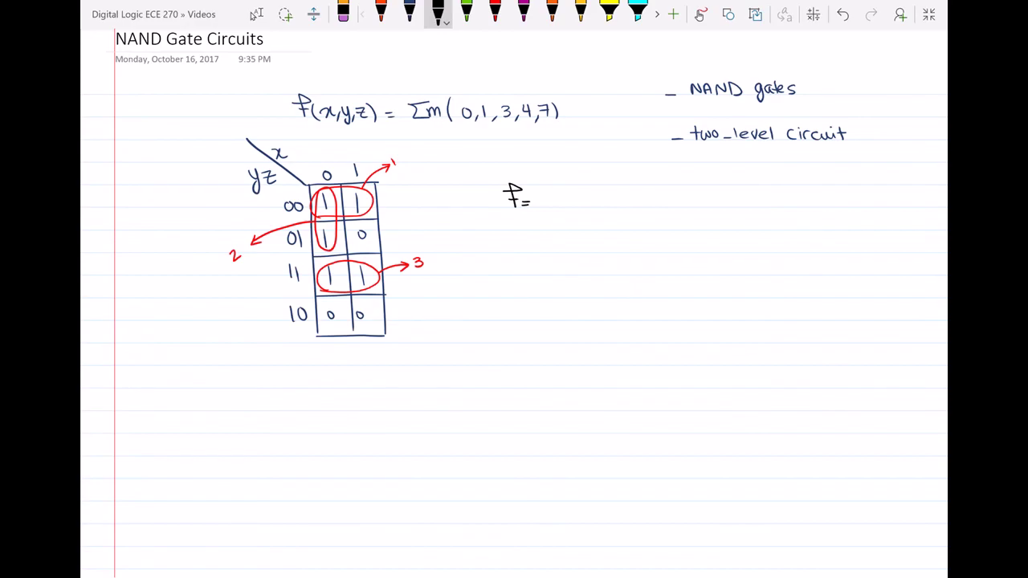
- Handwrite y'z' + x'y' + yz after f= to finish the expression
mouse_move(539, 195)
mouse_down()
mouse_move(539, 217)
mouse_move(550, 192)
mouse_move(556, 206)
mouse_move(568, 193)
mouse_move(600, 208)
mouse_up()
mouse_move(614, 186)
mouse_down()
mouse_move(617, 216)
mouse_move(638, 193)
mouse_move(656, 219)
mouse_up()
drag(665, 198, 677, 206)
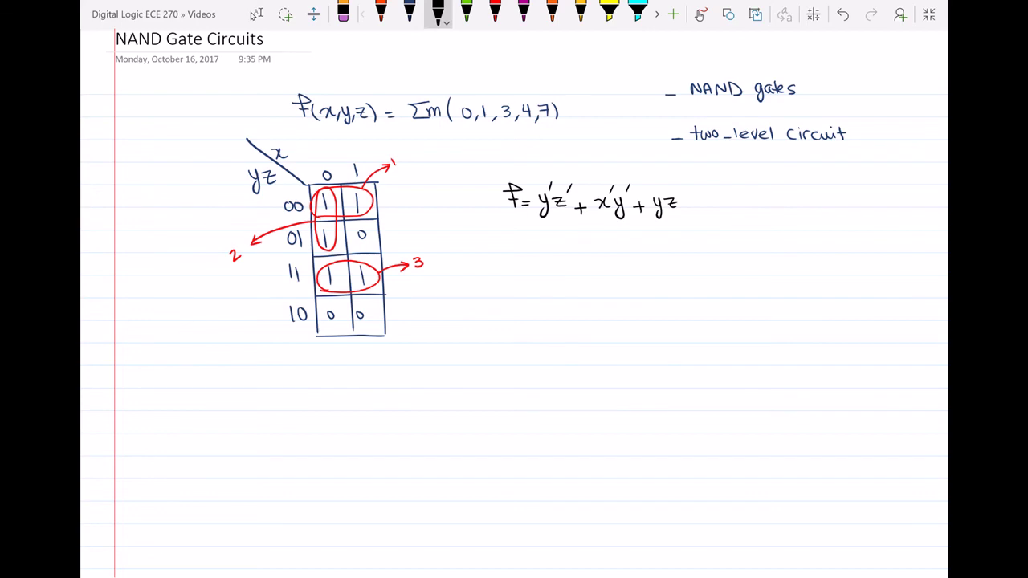
scroll(514, 241, down, 2)
- Draw three AND gates in black with inputs labelled y',z'; x',y'; and y,z
click(256, 14)
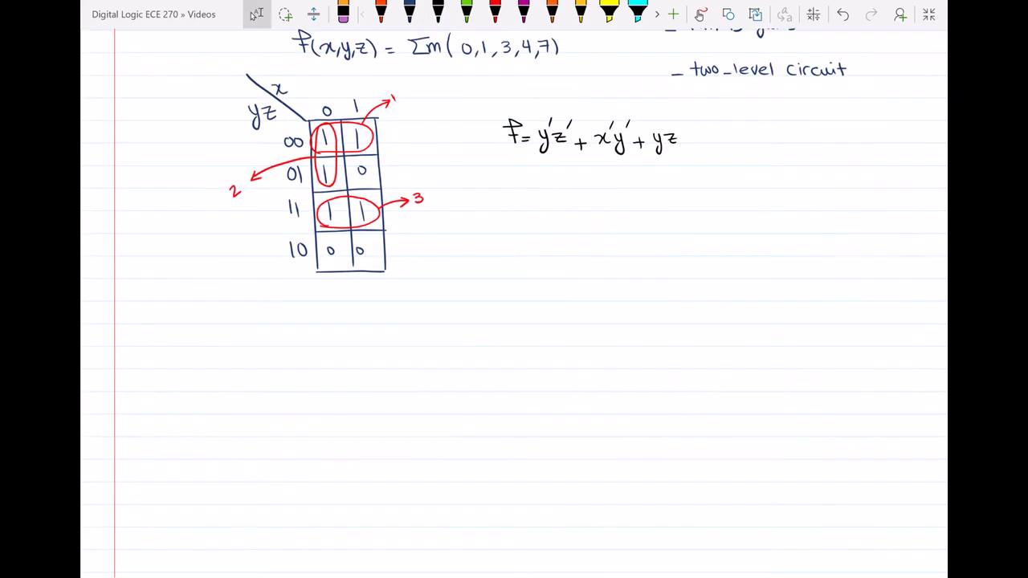
click(438, 11)
mouse_move(535, 205)
mouse_down()
mouse_move(538, 240)
mouse_move(561, 208)
mouse_move(566, 223)
mouse_move(546, 241)
mouse_move(548, 307)
mouse_move(557, 277)
mouse_move(567, 281)
mouse_move(549, 308)
mouse_move(552, 378)
mouse_up()
mouse_move(551, 339)
mouse_down()
mouse_move(554, 376)
mouse_move(579, 360)
mouse_move(554, 377)
mouse_up()
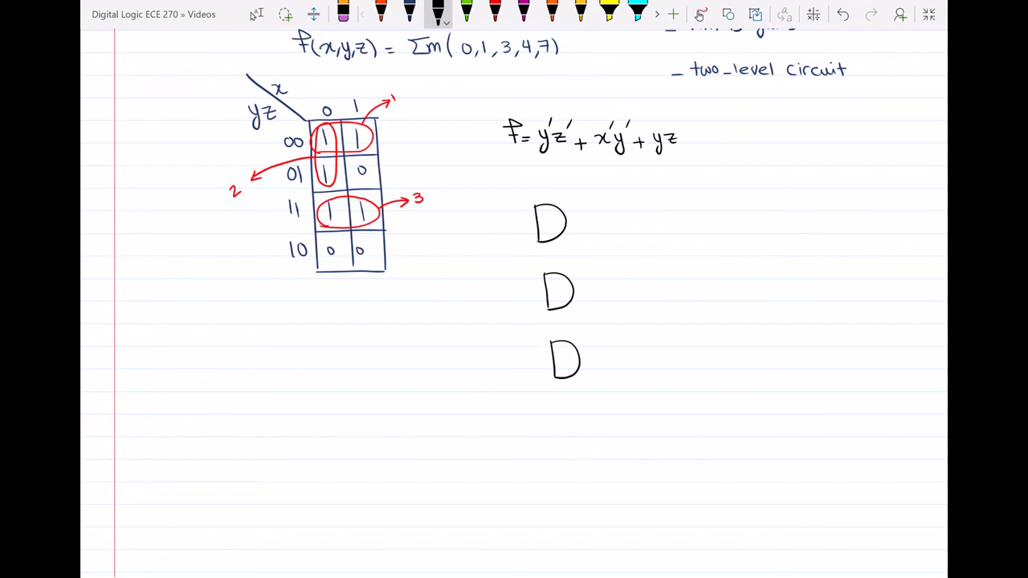
mouse_move(495, 216)
mouse_down()
mouse_move(536, 217)
mouse_move(528, 230)
mouse_move(538, 230)
mouse_up()
mouse_move(507, 285)
mouse_down()
mouse_move(548, 285)
mouse_move(546, 299)
mouse_up()
drag(511, 352, 552, 351)
drag(510, 367, 556, 366)
mouse_move(474, 204)
mouse_down()
mouse_move(479, 223)
mouse_move(486, 200)
mouse_move(482, 244)
mouse_move(485, 227)
mouse_up()
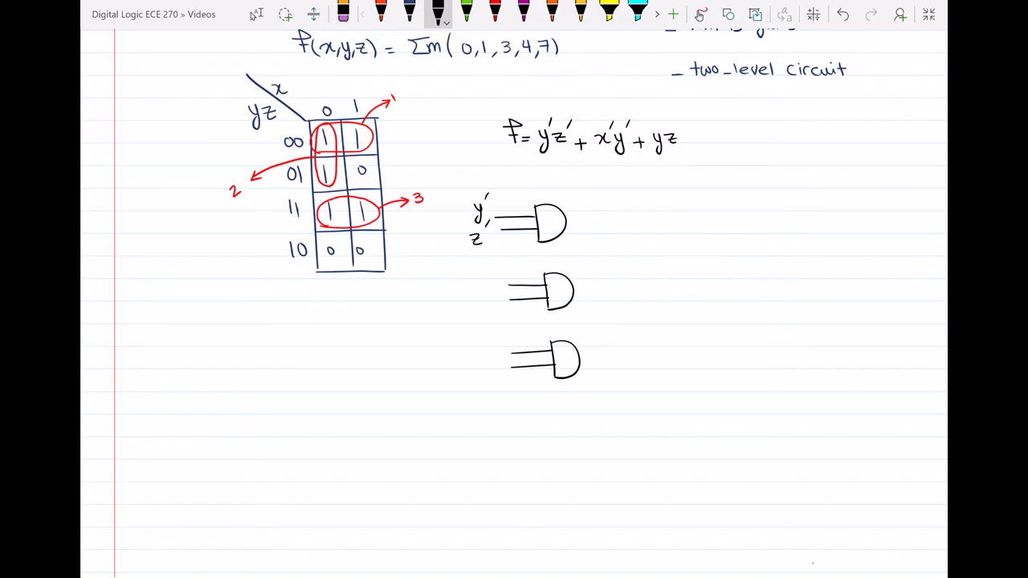
mouse_move(480, 270)
mouse_down()
mouse_move(491, 279)
mouse_move(496, 270)
mouse_move(485, 313)
mouse_up()
drag(495, 283, 493, 289)
drag(486, 341, 497, 377)
- Wire the AND outputs into an OR gate with output f and label it AND_OR
drag(574, 288, 640, 287)
mouse_move(566, 218)
mouse_down()
mouse_move(586, 217)
mouse_move(598, 278)
mouse_move(635, 278)
mouse_up()
mouse_move(580, 357)
mouse_down()
mouse_move(604, 337)
mouse_move(605, 303)
mouse_move(636, 302)
mouse_up()
mouse_move(628, 268)
mouse_down()
mouse_move(632, 312)
mouse_move(710, 272)
mouse_up()
drag(713, 268, 706, 286)
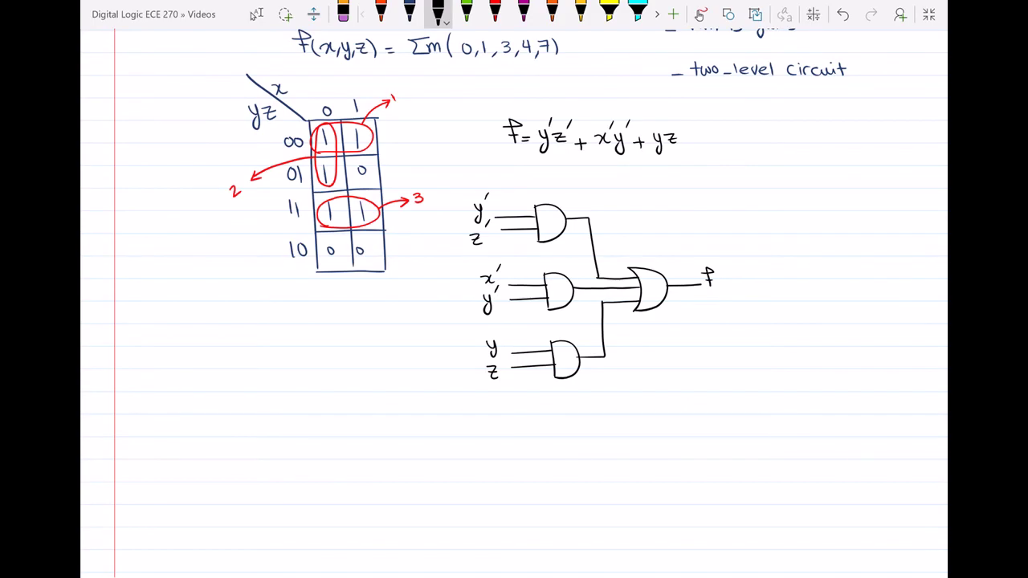
mouse_move(660, 212)
mouse_down()
mouse_move(713, 201)
mouse_move(734, 210)
mouse_up()
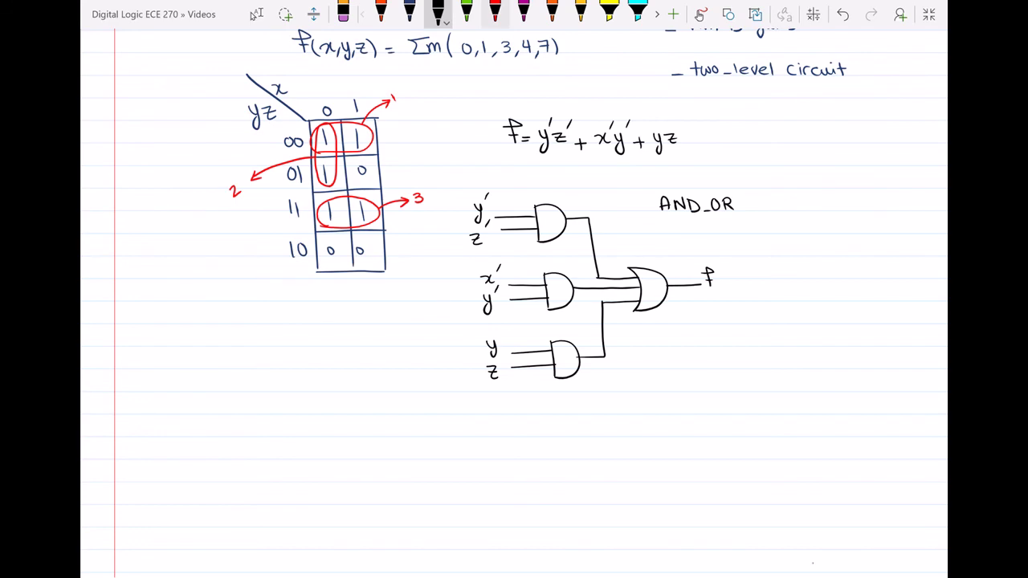
- Draw red inversion bubbles on the AND gate outputs and OR gate inputs, with an arrow to the top bubble
click(495, 11)
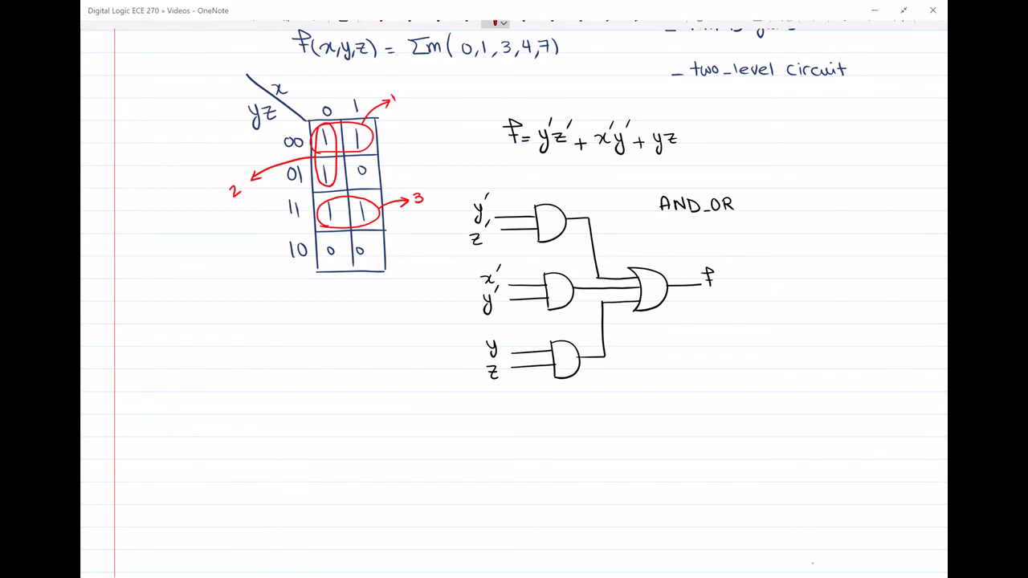
drag(564, 217, 570, 216)
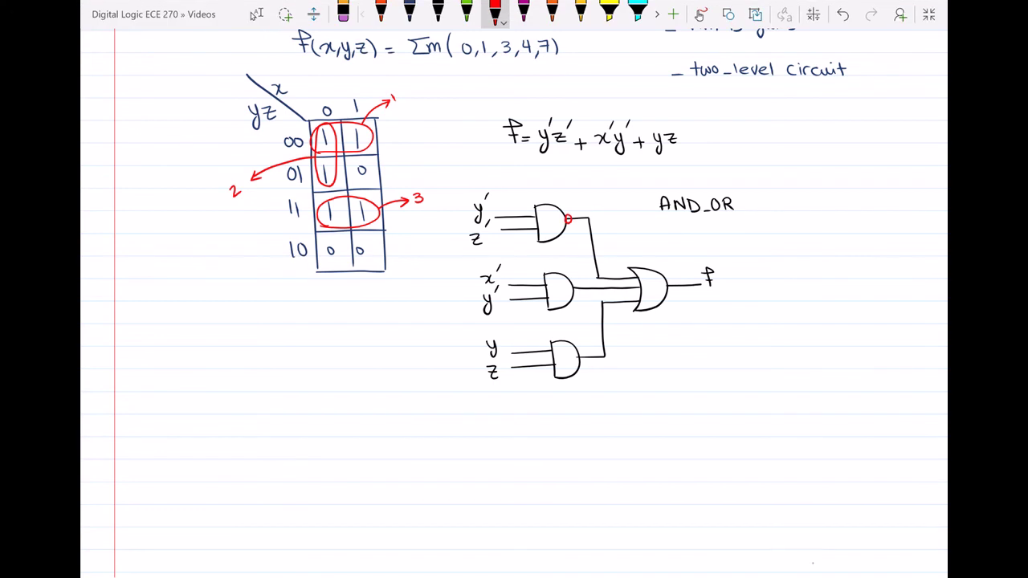
drag(580, 359, 587, 358)
mouse_move(587, 188)
mouse_down()
mouse_move(572, 210)
mouse_move(581, 207)
mouse_up()
drag(631, 235, 621, 270)
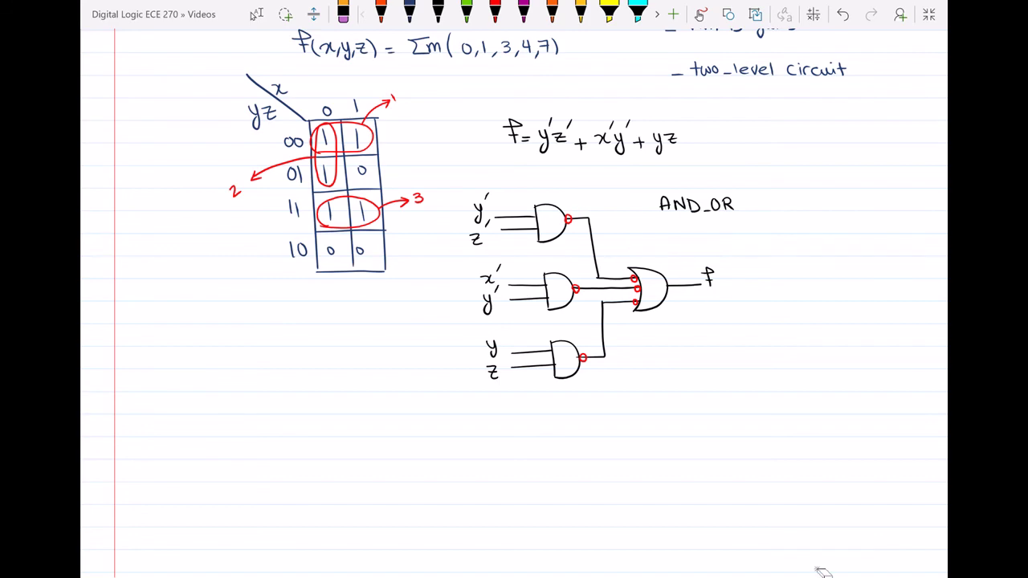
click(494, 12)
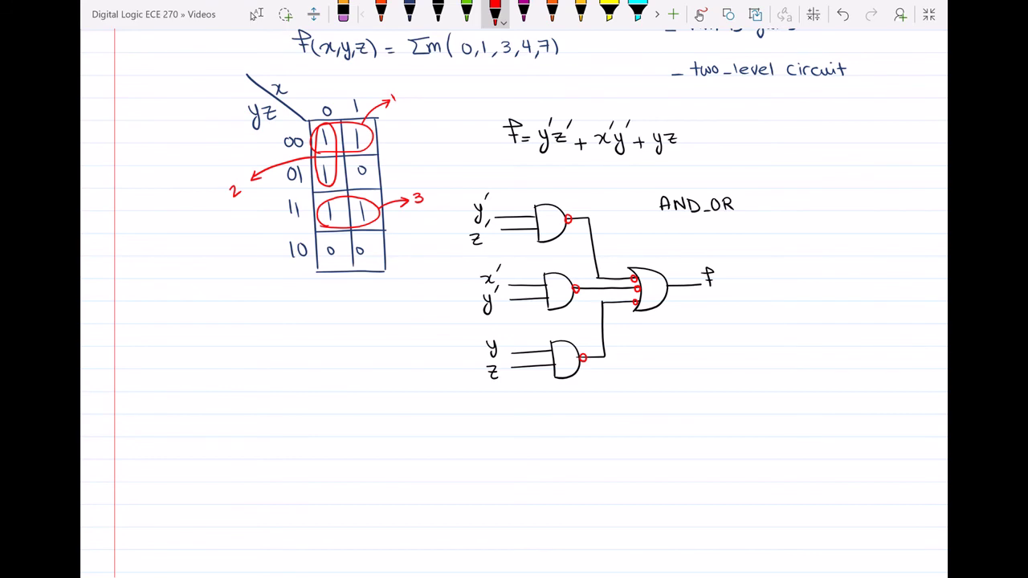
mouse_move(764, 220)
mouse_down()
mouse_move(764, 239)
mouse_move(760, 227)
mouse_move(828, 226)
mouse_move(823, 237)
mouse_move(863, 227)
mouse_up()
mouse_move(805, 201)
mouse_down()
mouse_move(791, 216)
mouse_move(811, 218)
mouse_up()
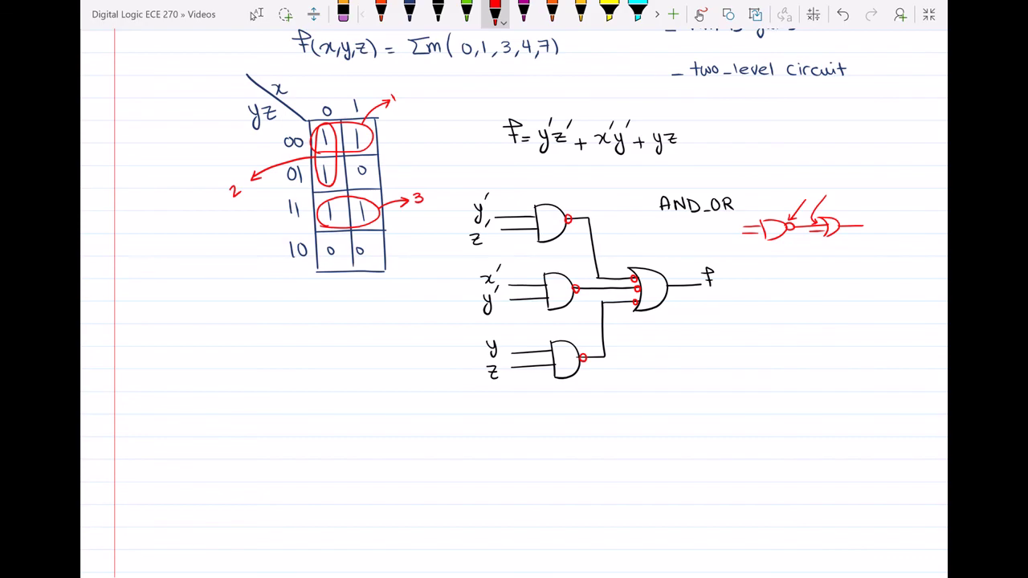
drag(802, 202, 824, 201)
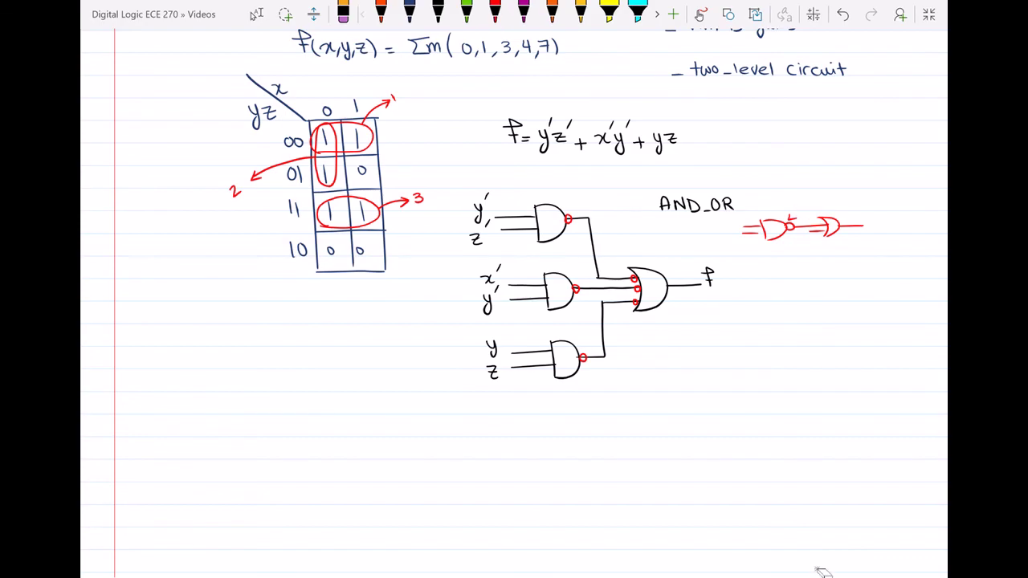
click(495, 11)
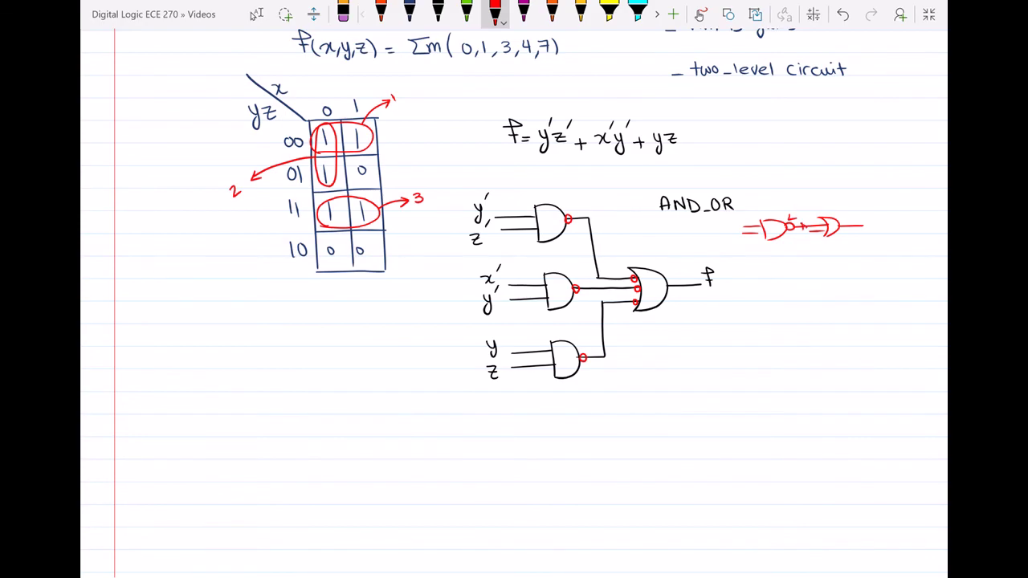
click(494, 11)
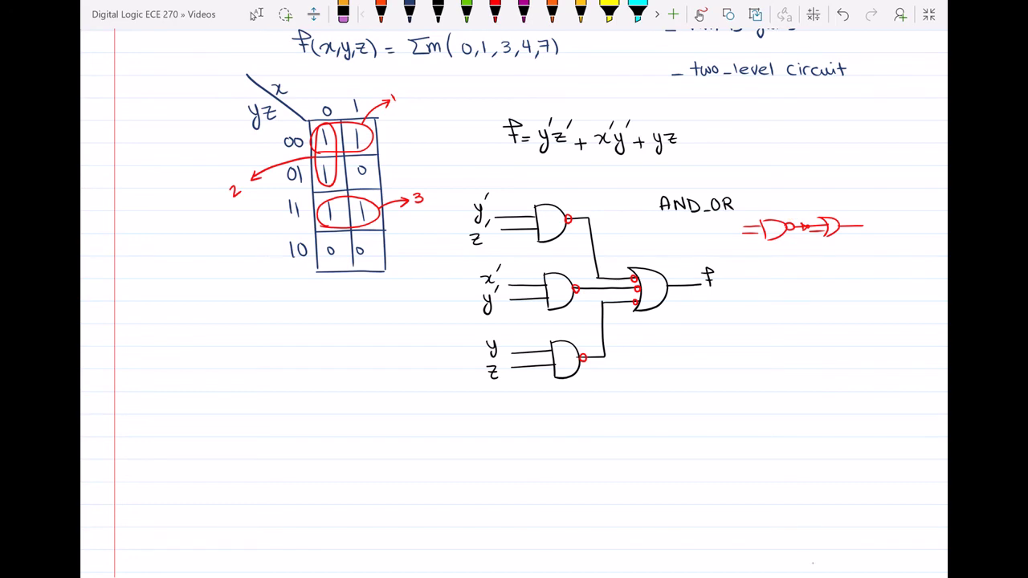
click(495, 11)
key(ctrl+z)
key(ctrl+z)
key(ctrl+z)
key(ctrl+z)
key(ctrl+z)
key(ctrl+z)
key(ctrl+z)
key(ctrl+z)
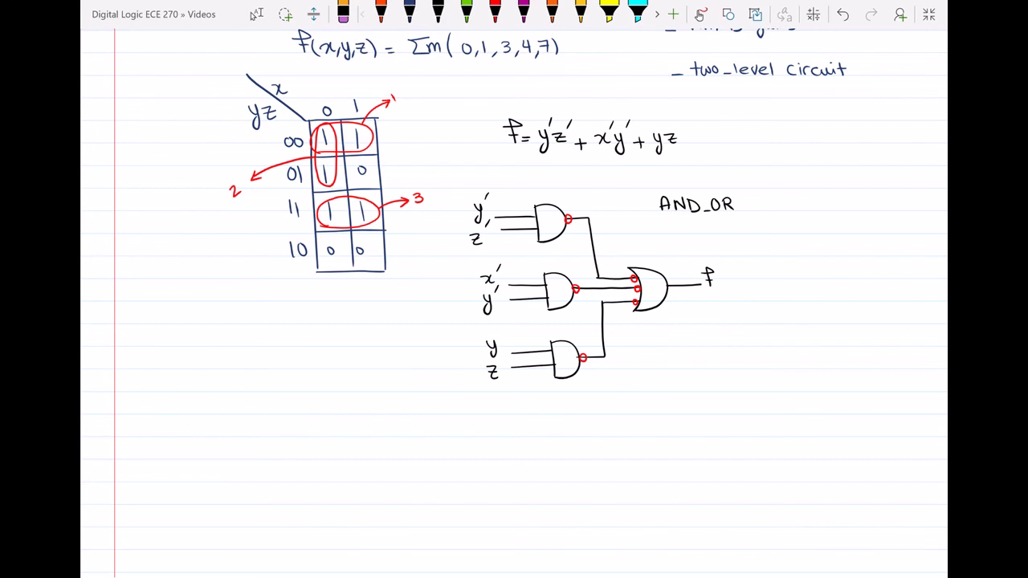
- Mark the top AND gate and the OR gate with red arrows
scroll(514, 289, down, 1)
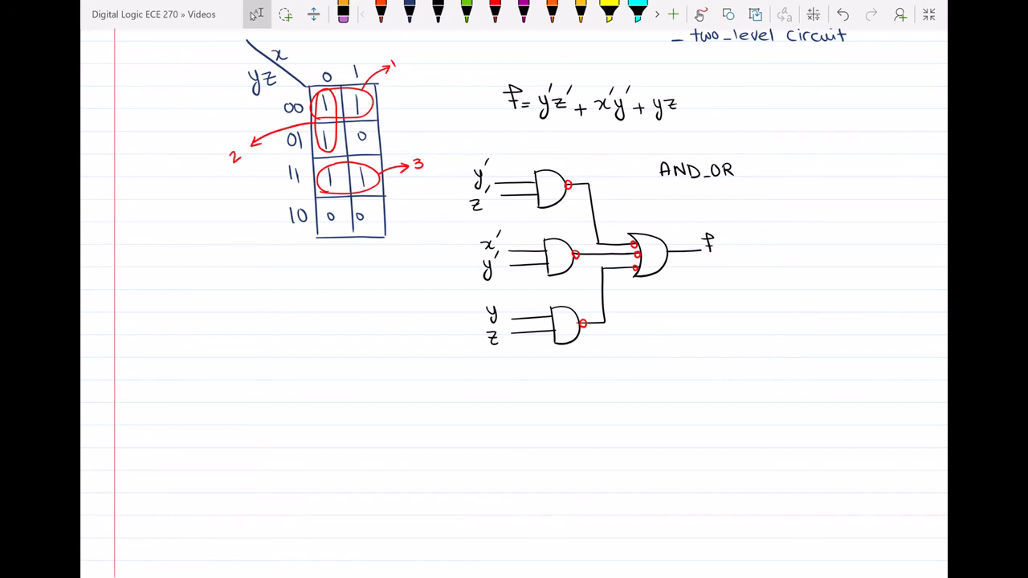
scroll(514, 289, down, 1)
click(495, 15)
mouse_move(592, 95)
mouse_down()
mouse_move(563, 120)
mouse_move(572, 120)
mouse_up()
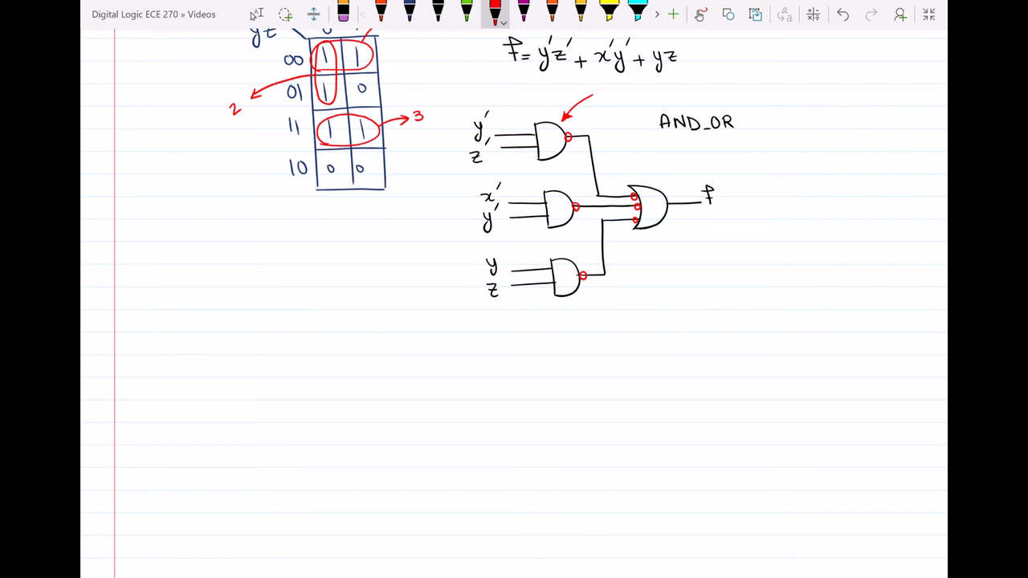
drag(554, 329, 555, 359)
mouse_move(554, 330)
mouse_down()
mouse_move(576, 347)
mouse_move(559, 359)
mouse_up()
drag(641, 257, 646, 235)
drag(646, 235, 651, 243)
drag(575, 337, 565, 357)
- Sketch a red NAND gate symbol below the circuit
click(555, 343)
click(495, 11)
mouse_move(648, 278)
mouse_down()
mouse_move(667, 285)
mouse_move(651, 304)
mouse_move(675, 293)
mouse_up()
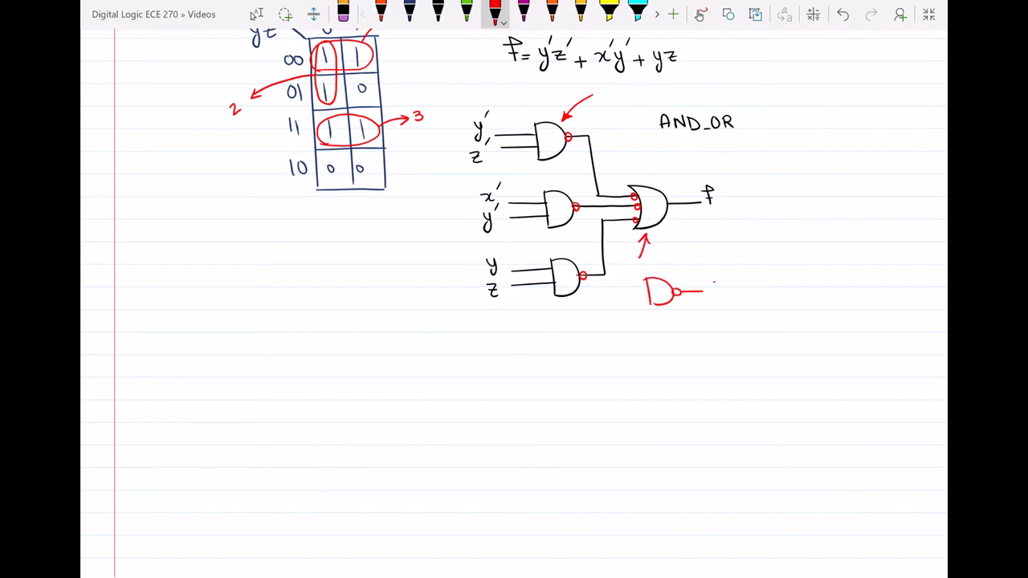